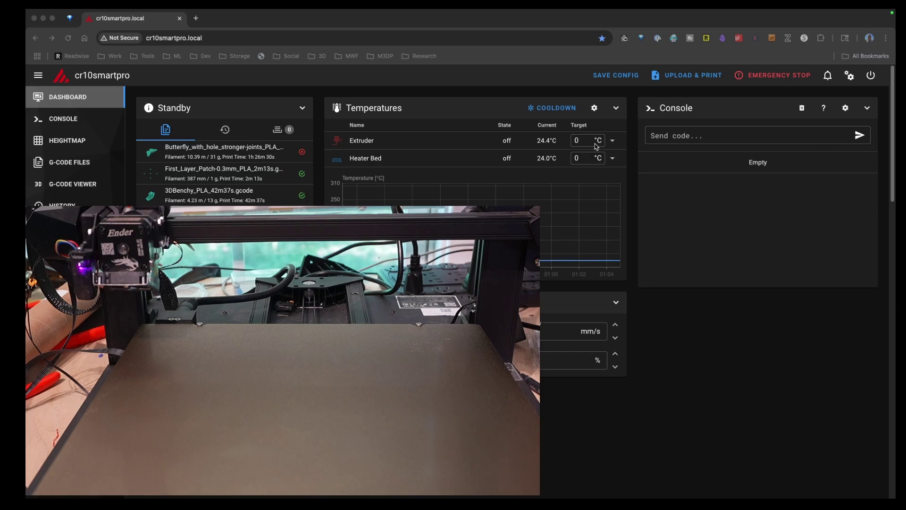
# Home all axes from the Toolhead panel, bringing the toolhead to X150 Y150 Z10
pyautogui.scroll(-3, 357, 196)
pyautogui.scroll(-5, 357, 196)
pyautogui.scroll(4, 357, 196)
pyautogui.scroll(1, 357, 142)
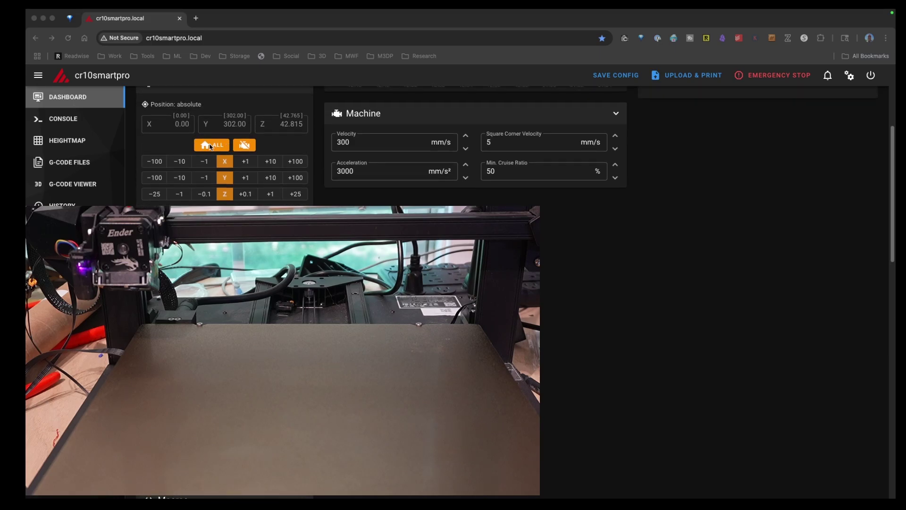
pyautogui.click(211, 146)
pyautogui.scroll(3, 211, 147)
pyautogui.scroll(2, 693, 241)
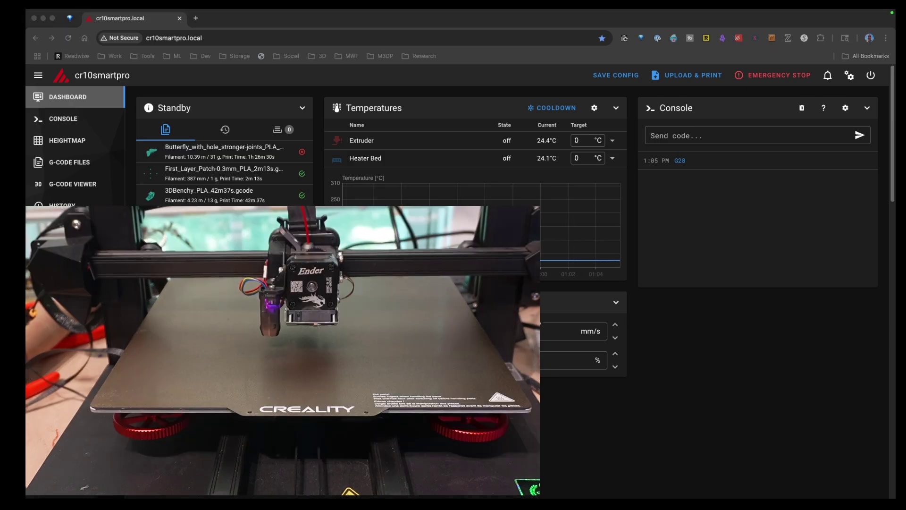
pyautogui.scroll(-5, 472, 141)
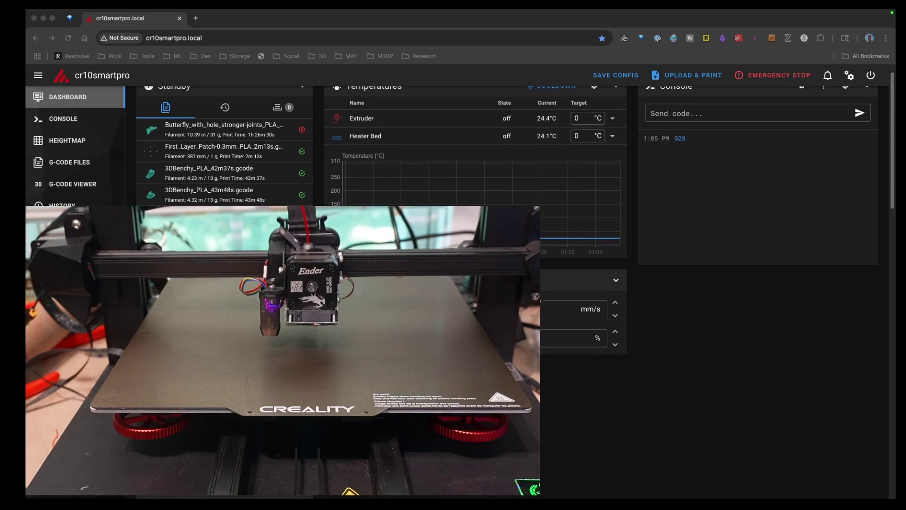
pyautogui.scroll(-3, 192, 138)
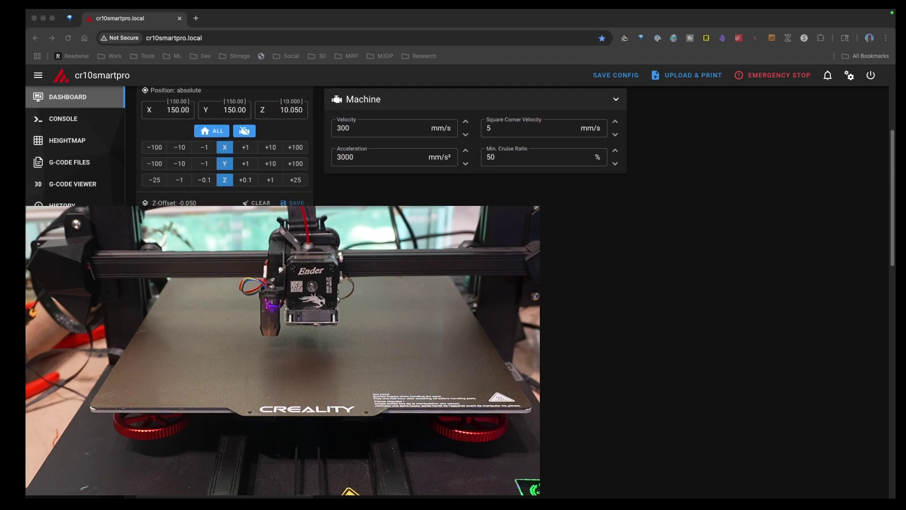
pyautogui.scroll(8, 659, 488)
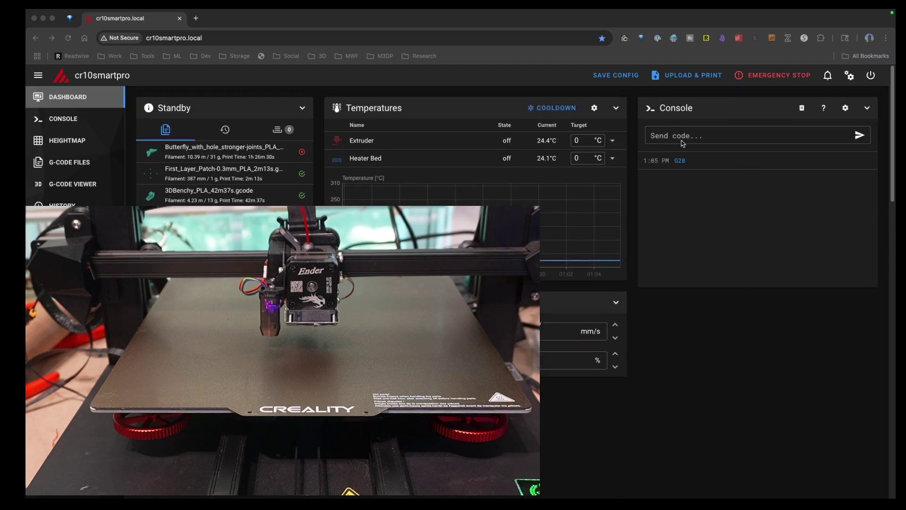
# Send probe_calibrate from the console, opening manual probing with the nozzle at Z 8.992
pyautogui.click(675, 136)
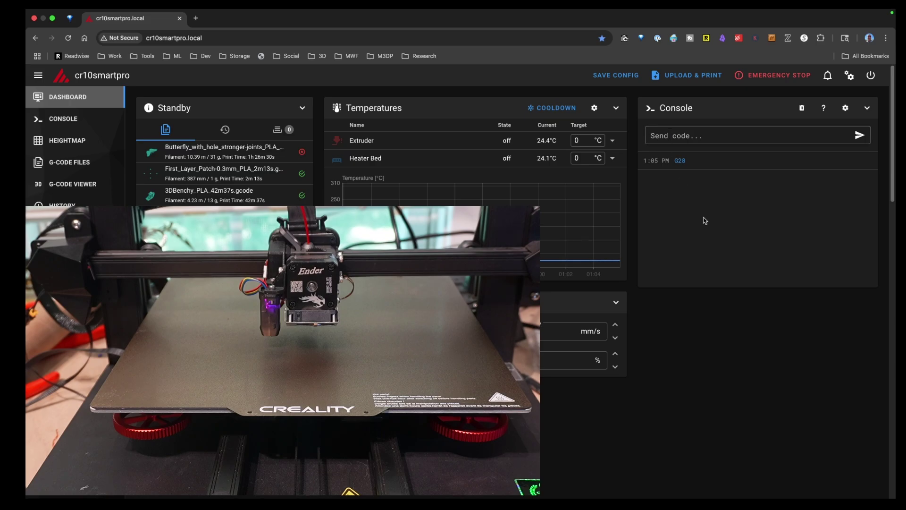
pyautogui.click(664, 137)
pyautogui.write('probe_calibrate')
pyautogui.press('Return')
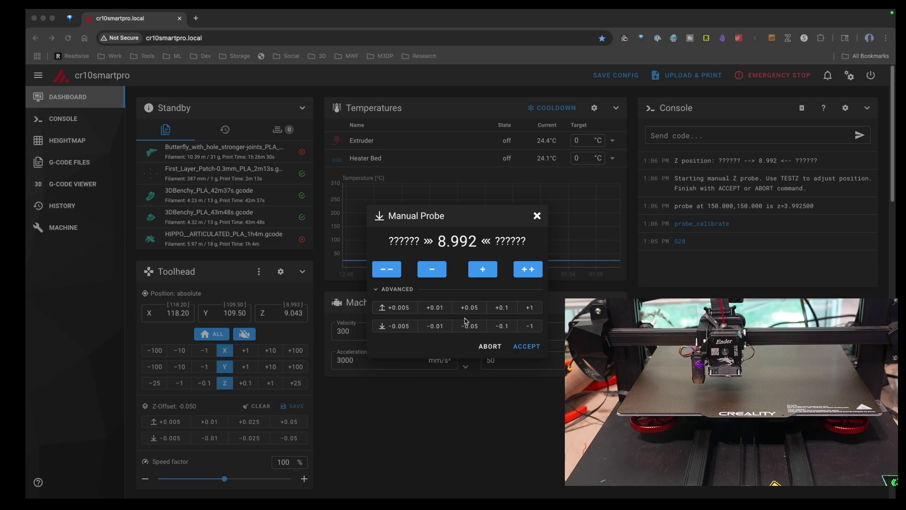
# Lower the nozzle in 1 mm steps from Z 8.992 to -1.008
pyautogui.click(531, 328)
pyautogui.click(531, 328)
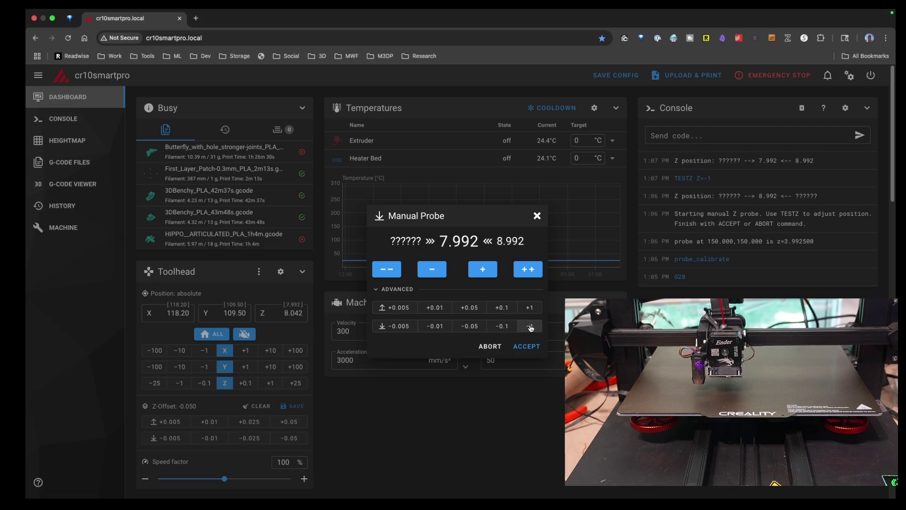
pyautogui.click(531, 328)
pyautogui.click(531, 328)
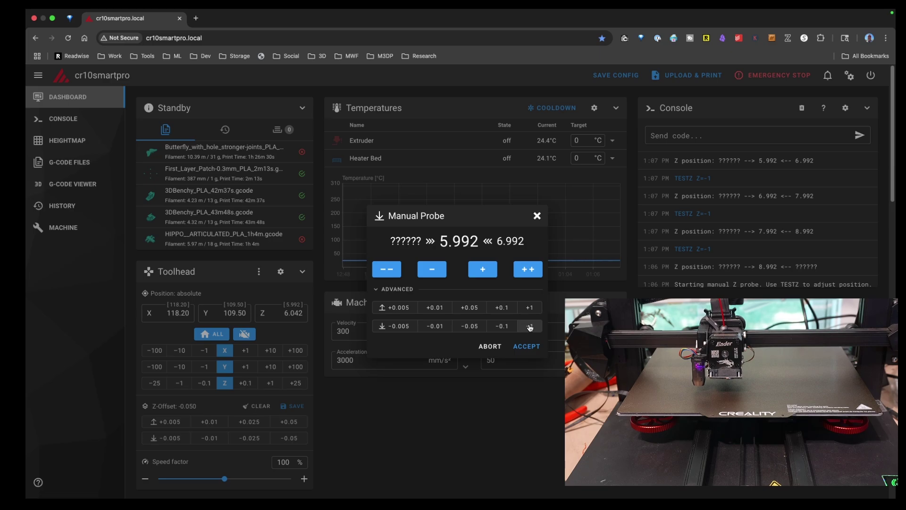
pyautogui.click(531, 328)
pyautogui.click(530, 328)
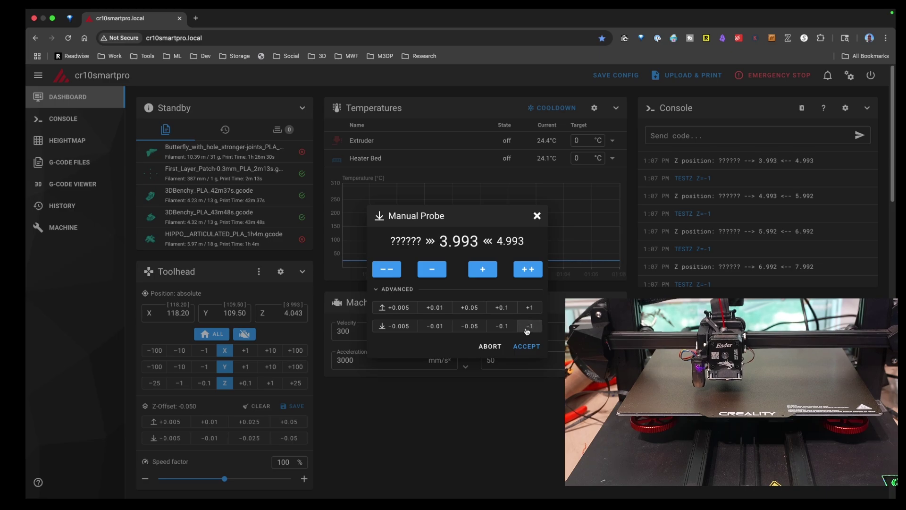
pyautogui.click(528, 326)
pyautogui.click(529, 326)
pyautogui.click(529, 327)
pyautogui.click(528, 327)
pyautogui.click(529, 326)
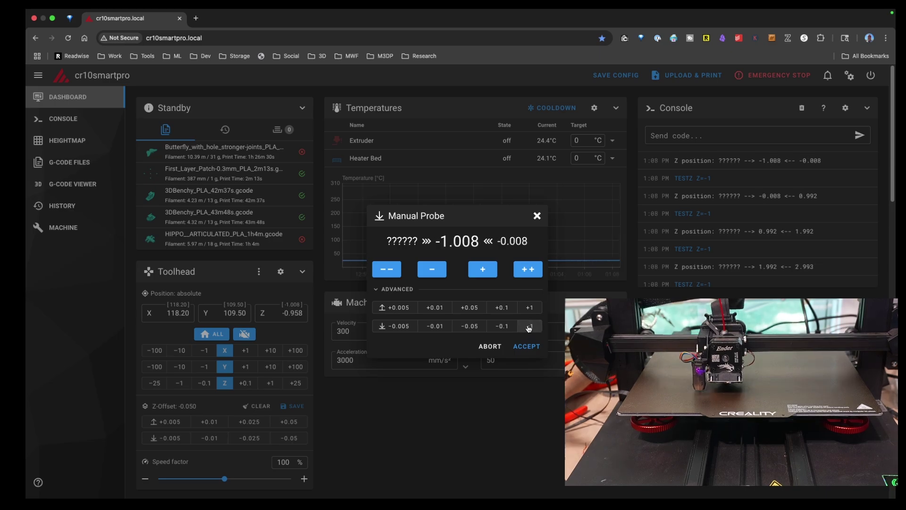
# Raise the nozzle by 0.05, 0.05, 0.01, 0.01 and 0.005 mm to Z -0.448
pyautogui.click(469, 308)
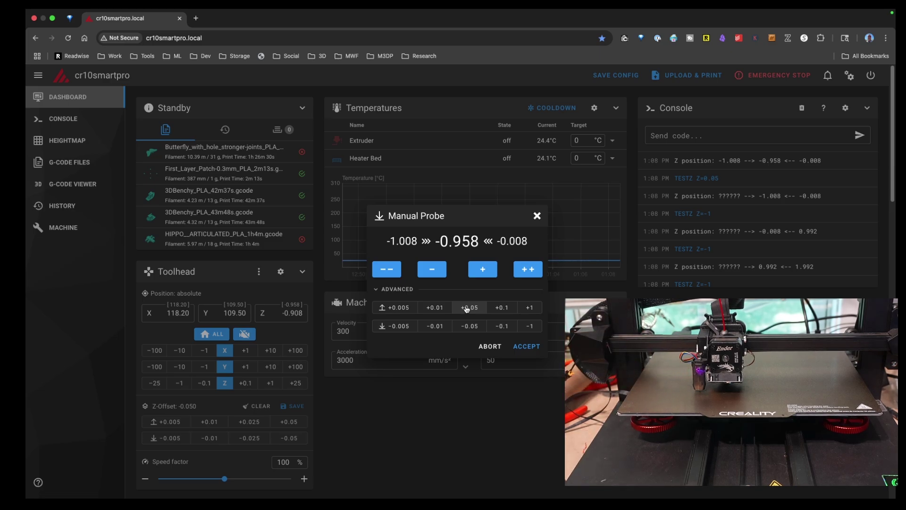
pyautogui.click(467, 307)
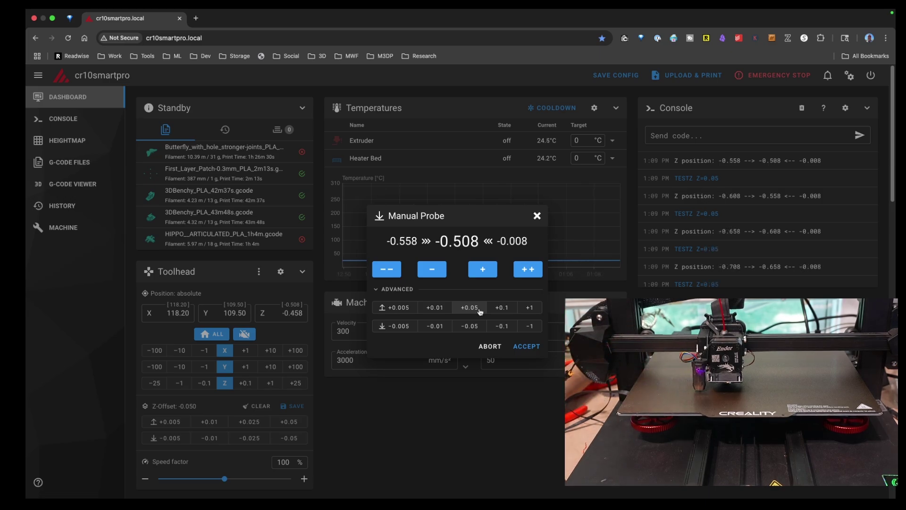
pyautogui.click(435, 308)
pyautogui.click(436, 308)
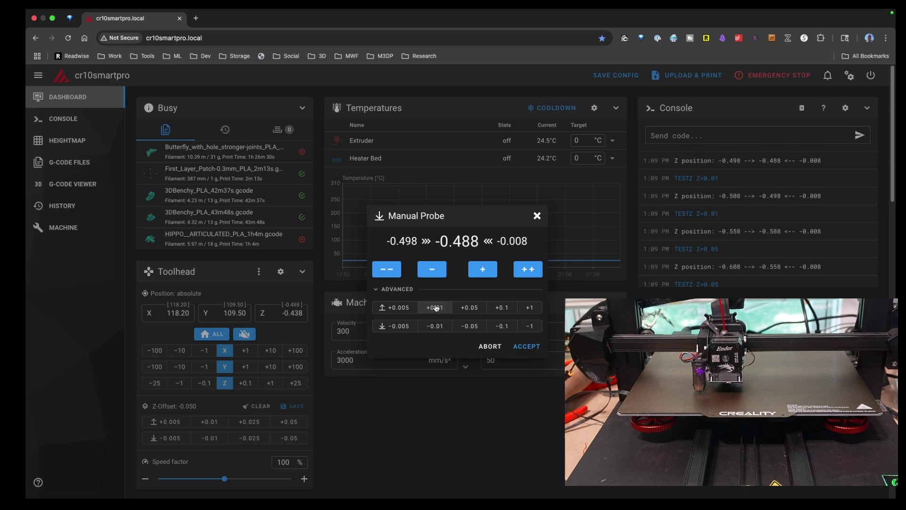
pyautogui.click(396, 308)
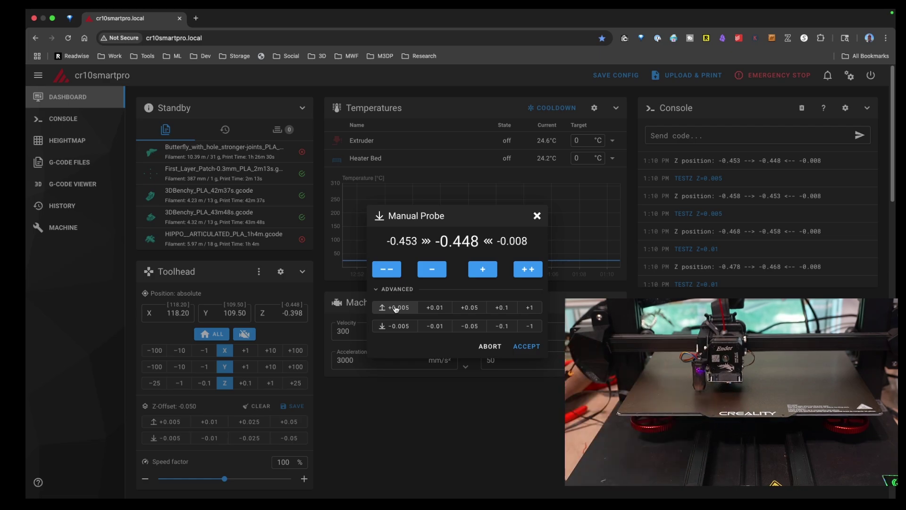
# Accept the probed height, yielding a bltouch z_offset of 4.440
pyautogui.click(533, 347)
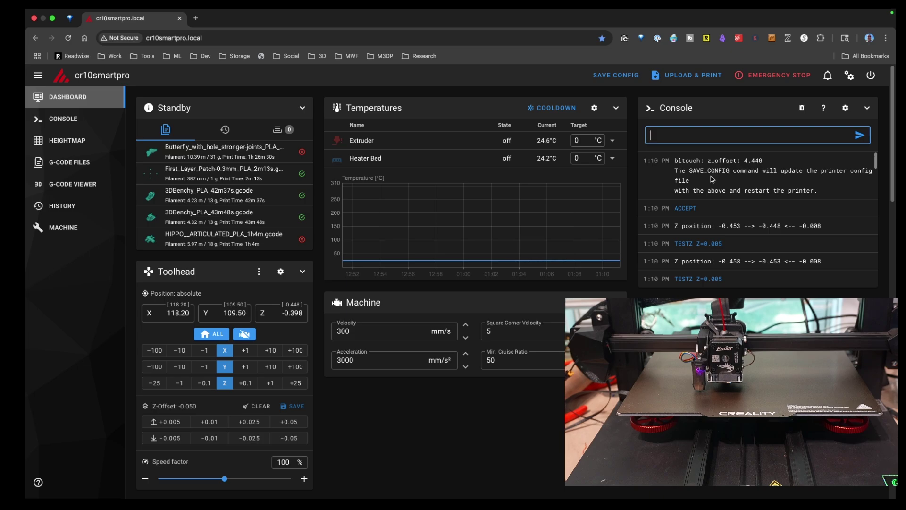
# Save the new probe offset with SAVE CONFIG and rehome all axes after the restart
pyautogui.click(621, 81)
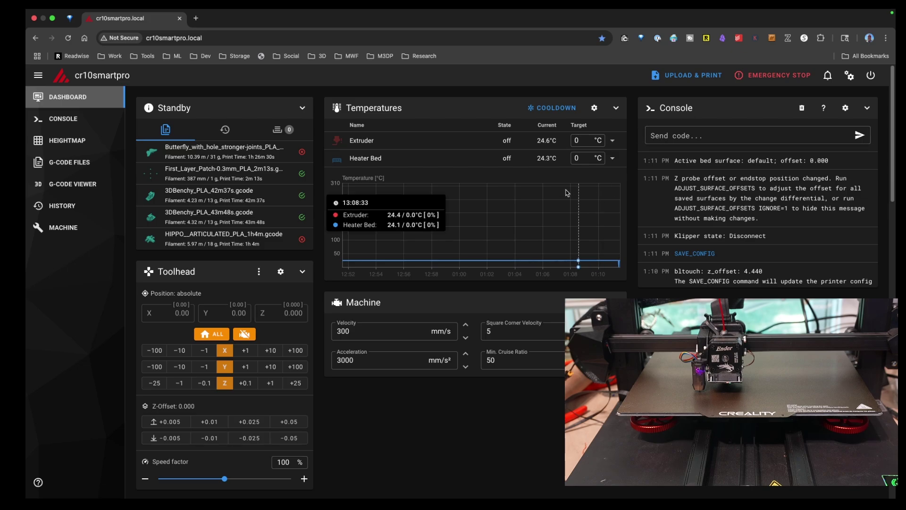
pyautogui.click(209, 331)
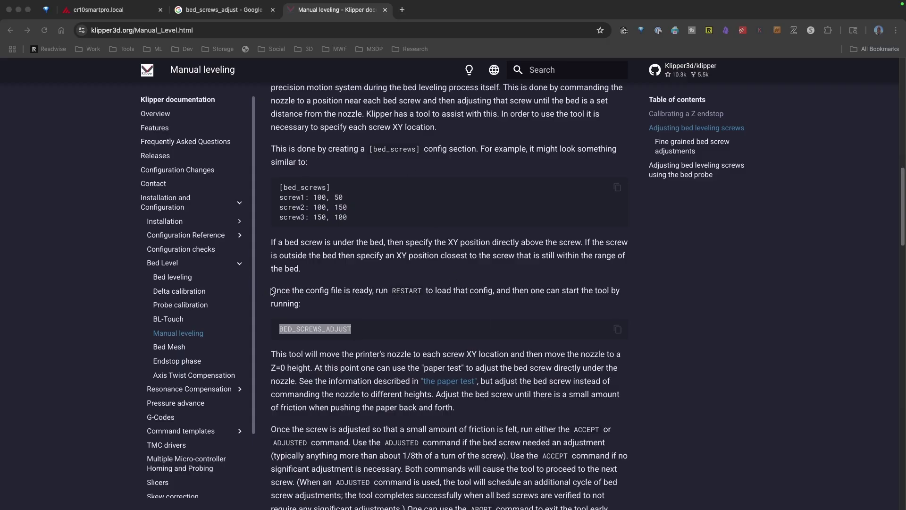
# Select and copy the BED_SCREWS_ADJUST command from the Manual leveling docs page
pyautogui.click(356, 340)
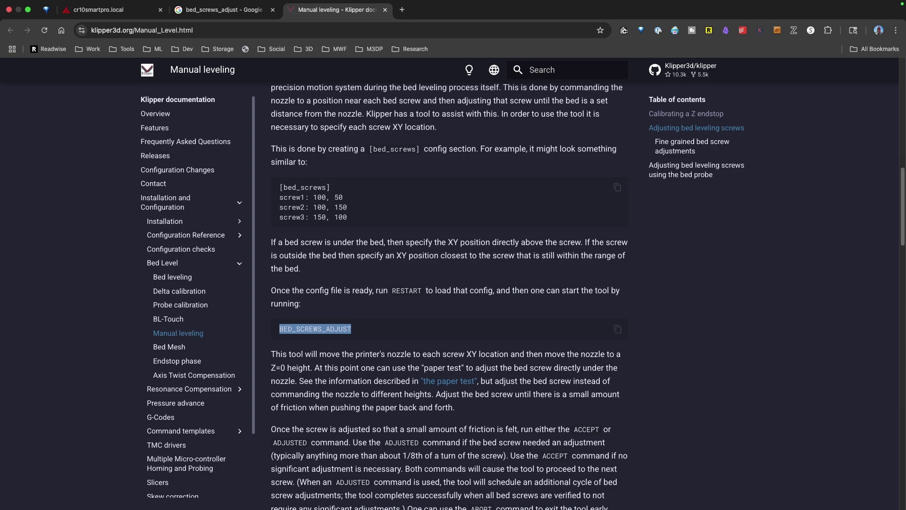
# In printer.cfg, select the [bed_screws] block to check its four screw positions
pyautogui.press('super+1')
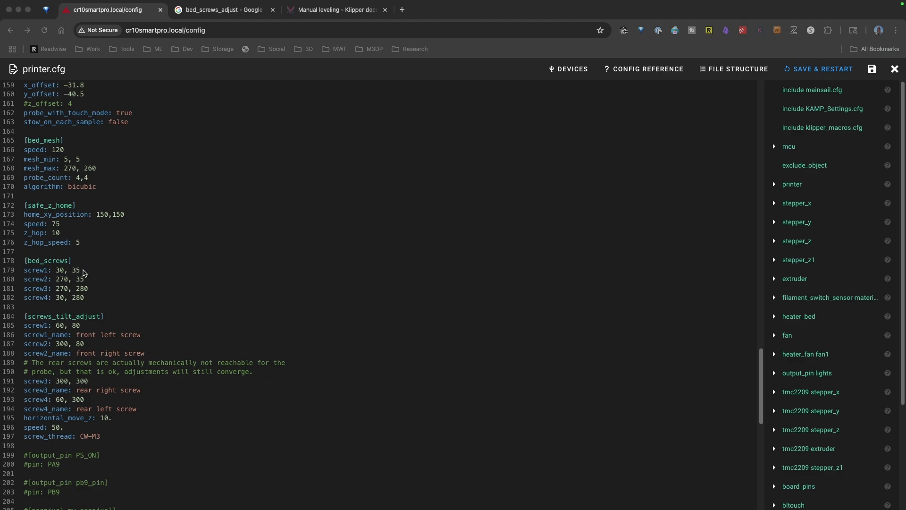
pyautogui.click(94, 300)
pyautogui.moveTo(94, 299); pyautogui.dragTo(1, 266)
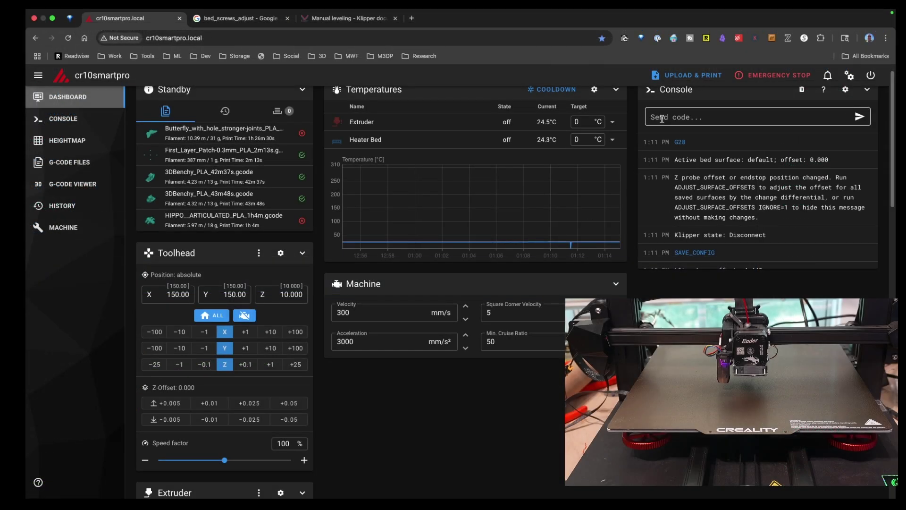
# Paste BED_SCREWS_ADJUST into the console and send it, starting at screw 30,35
pyautogui.click(662, 119)
pyautogui.rightClick(662, 119)
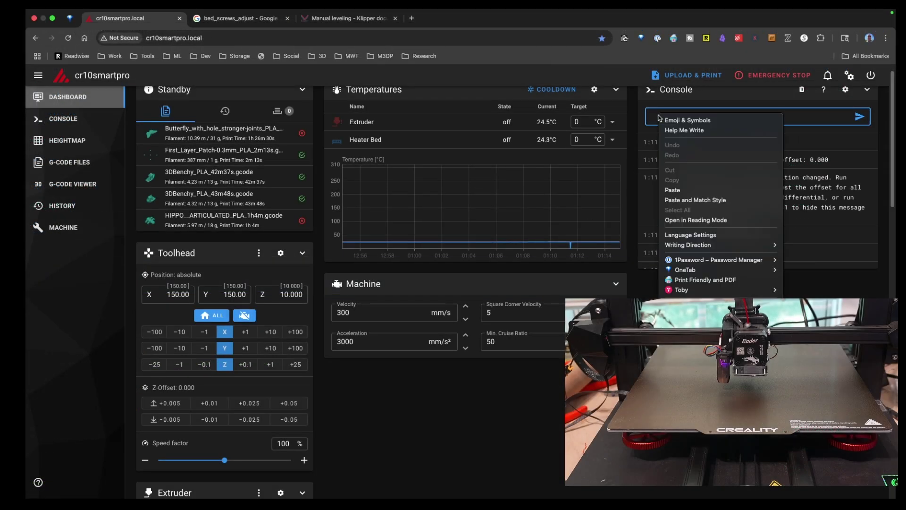
pyautogui.click(671, 185)
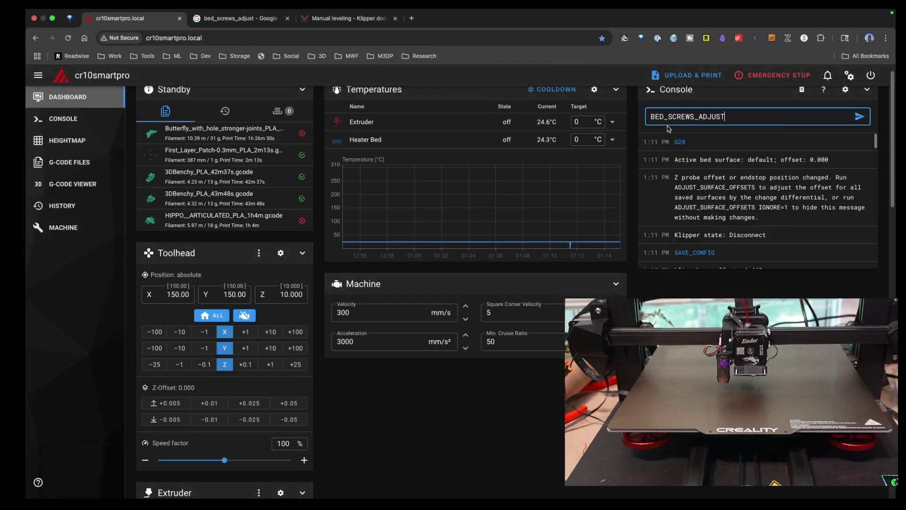
pyautogui.click(858, 118)
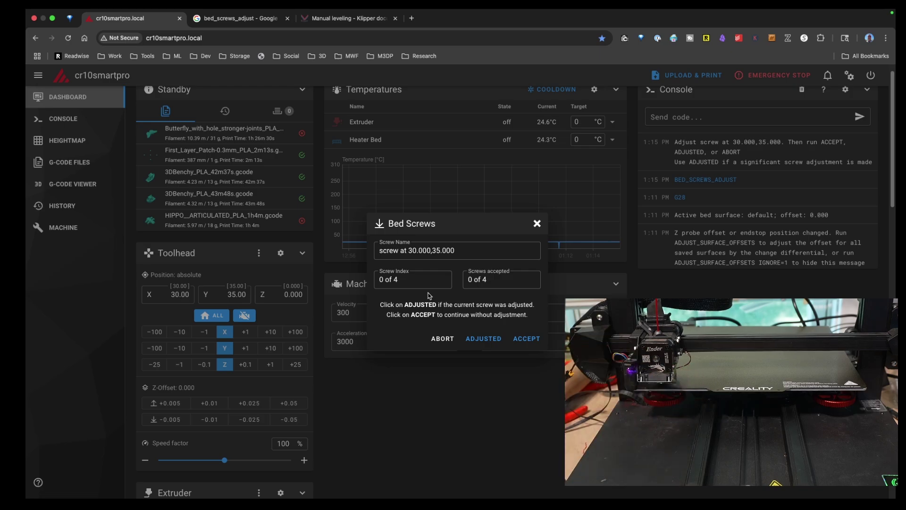
# Mark the screws at 30,35, 270,35, 270,280 and 30,280 as adjusted
pyautogui.click(493, 340)
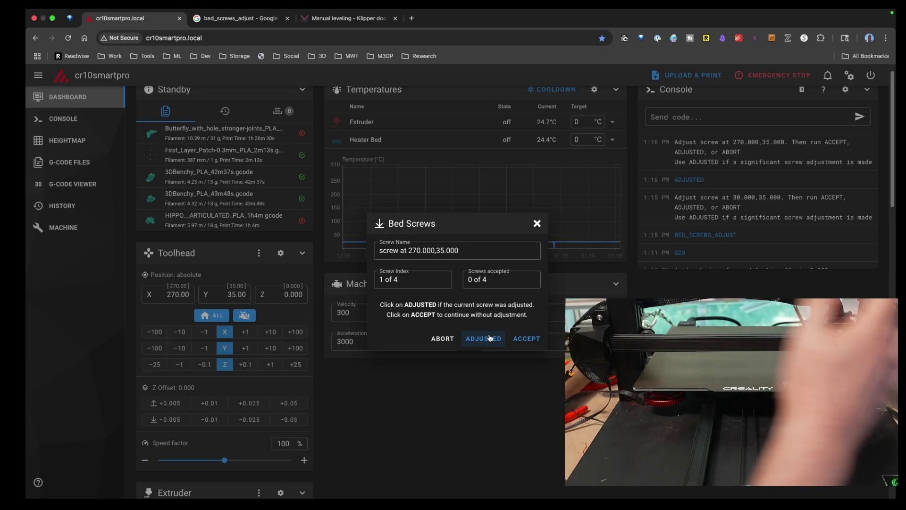
pyautogui.click(490, 338)
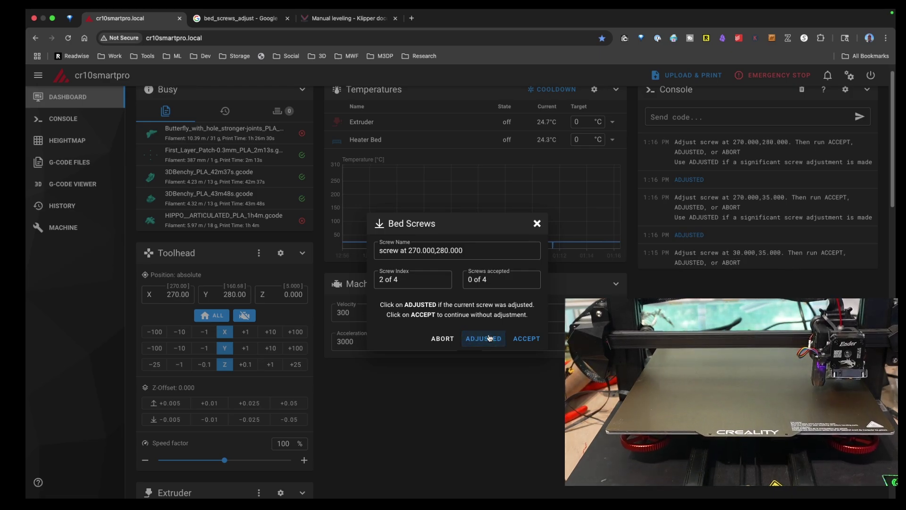
pyautogui.click(488, 338)
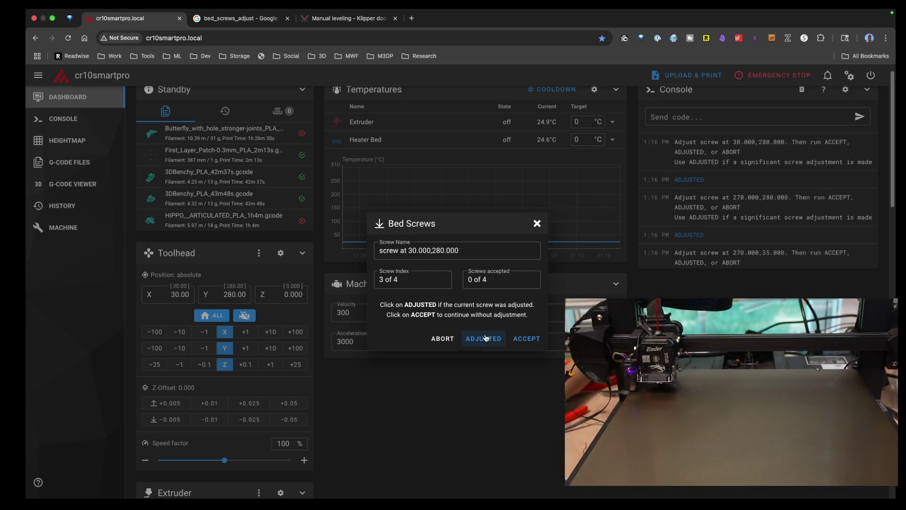
pyautogui.click(486, 339)
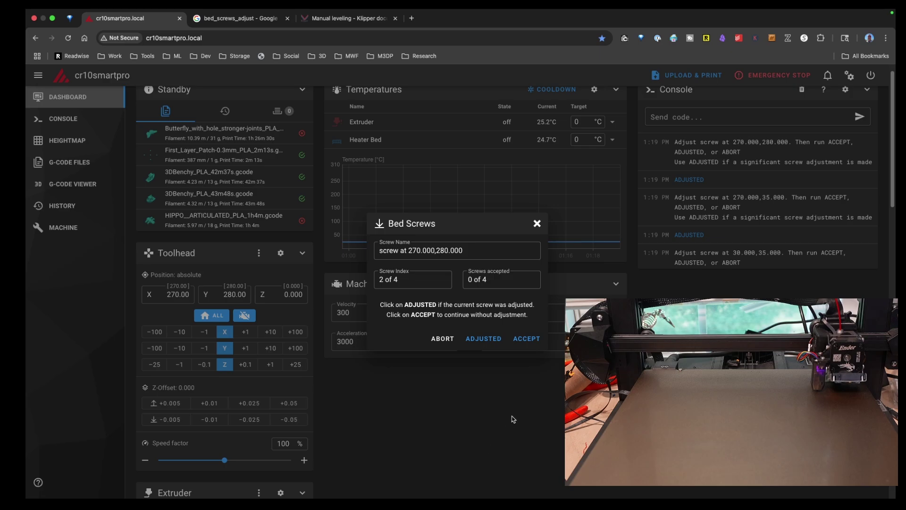
# Accept the screws at 270,280, 30,280, 30,35 and the last corner as level to finish the bed screw tool
pyautogui.click(526, 338)
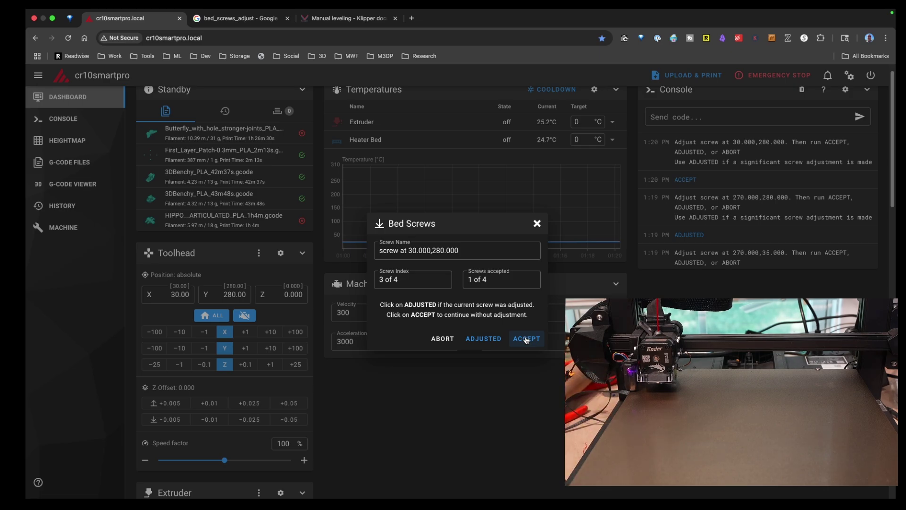
pyautogui.click(527, 343)
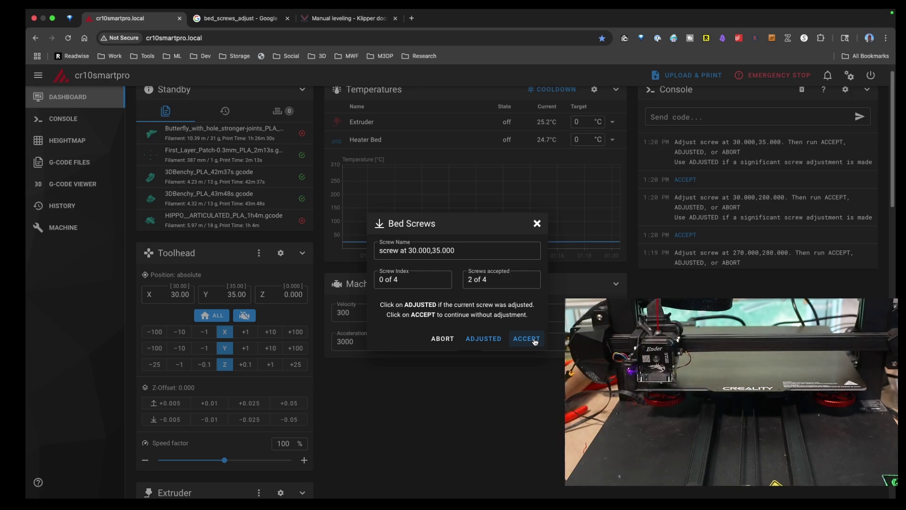
pyautogui.click(527, 339)
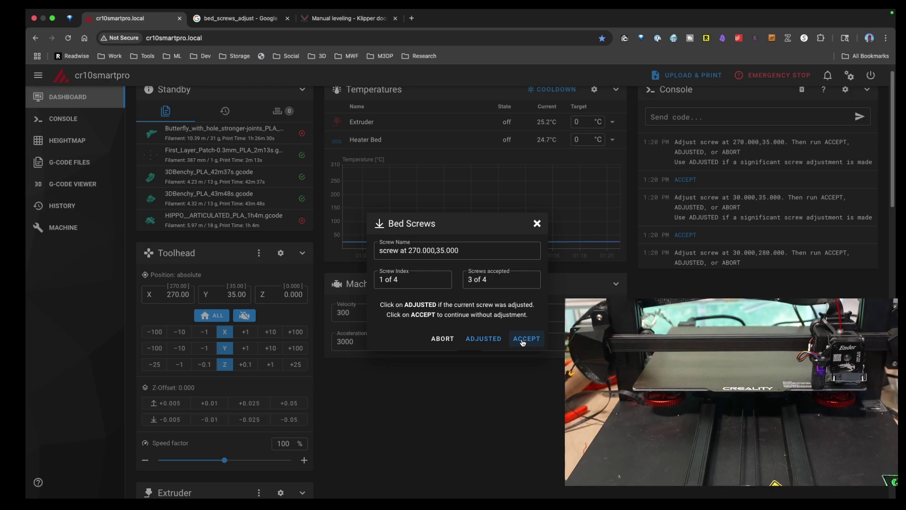
pyautogui.click(526, 339)
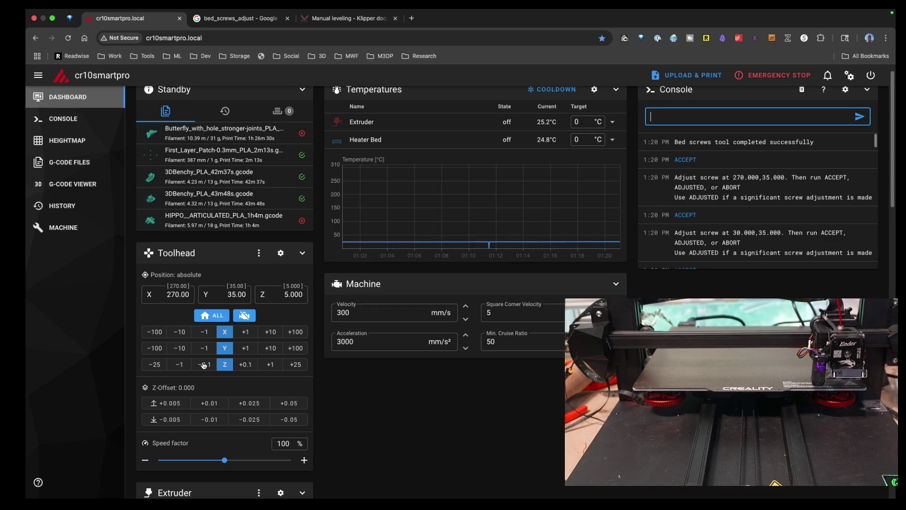
# Home all axes, leaving the toolhead at X 150, Y 150, Z 14.44
pyautogui.click(212, 316)
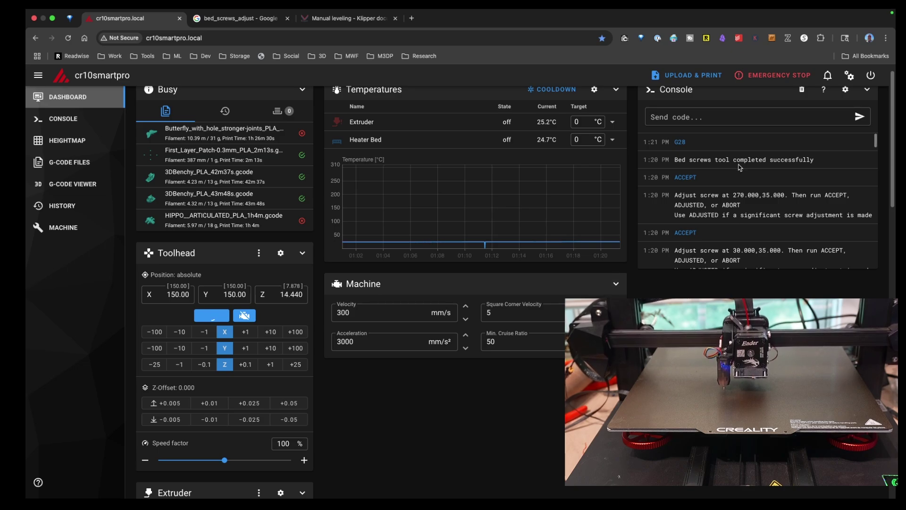
# Run PROBE_CALIBRATE from the console to bring up the Manual Probe dialog
pyautogui.click(681, 117)
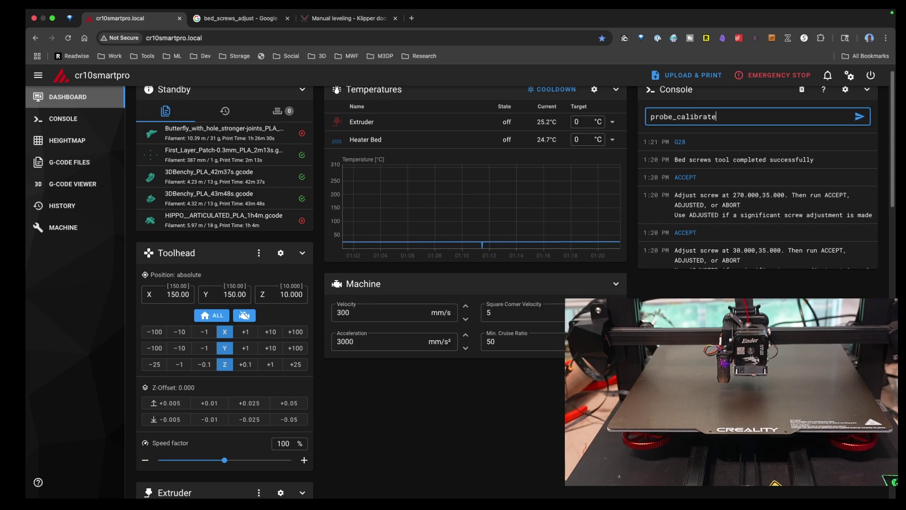
pyautogui.press('Return')
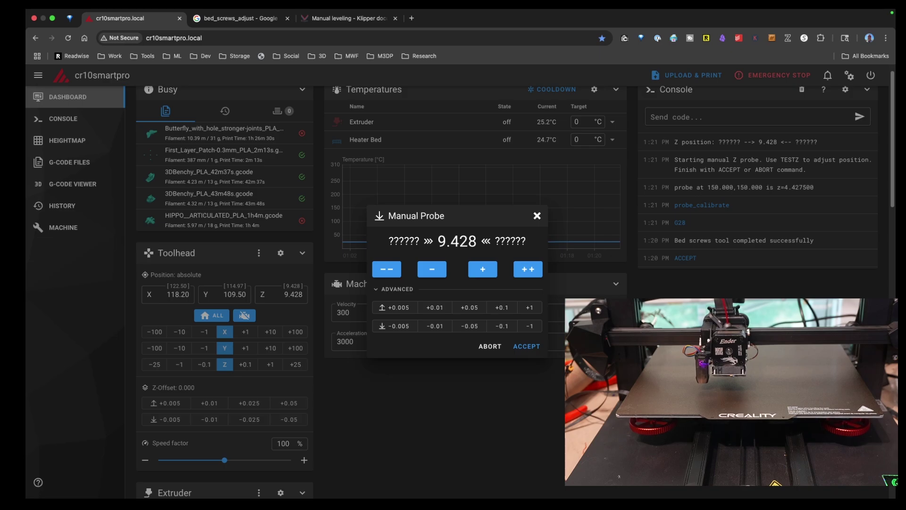
# Jog the nozzle down in 1, 0.1, 0.05, 0.01 and 0.005 mm steps to 0.003 and accept it as the probe offset
pyautogui.click(530, 325)
pyautogui.click(529, 325)
pyautogui.click(529, 326)
pyautogui.click(530, 326)
pyautogui.click(529, 325)
pyautogui.click(529, 326)
pyautogui.click(530, 325)
pyautogui.click(530, 325)
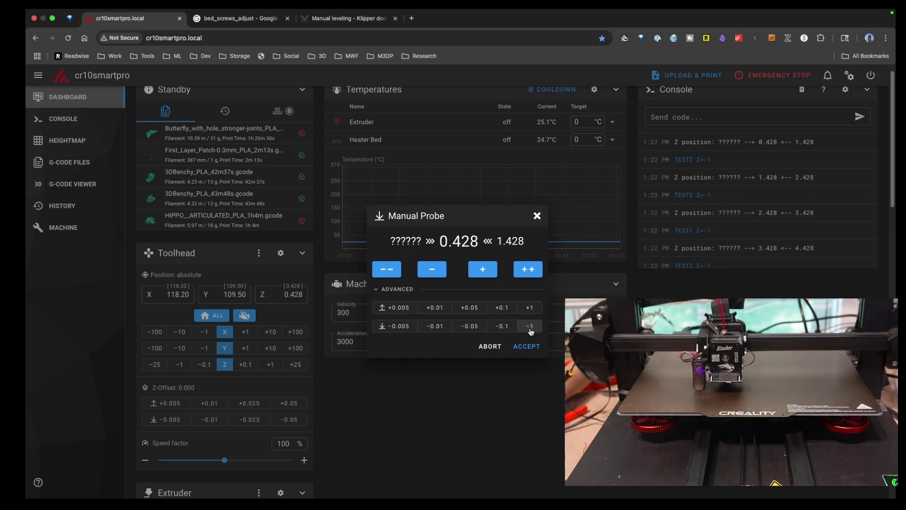
pyautogui.click(470, 326)
pyautogui.click(470, 325)
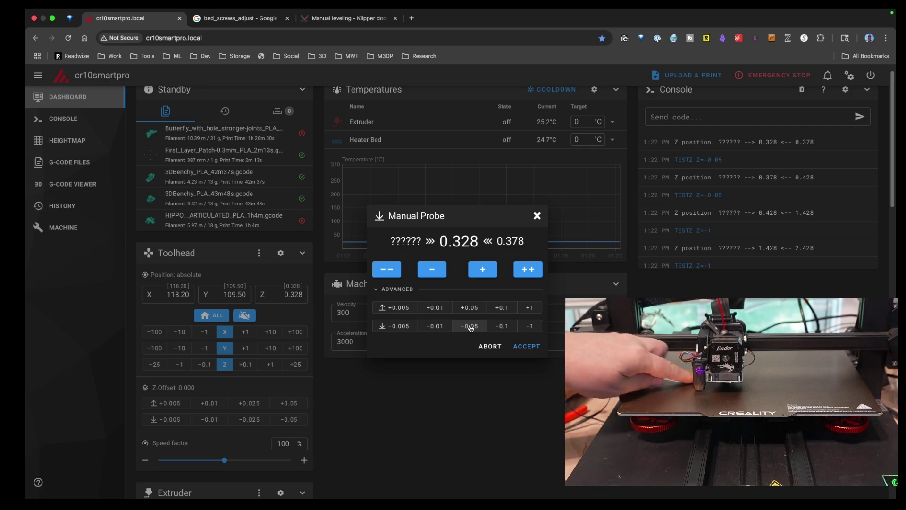
pyautogui.click(504, 326)
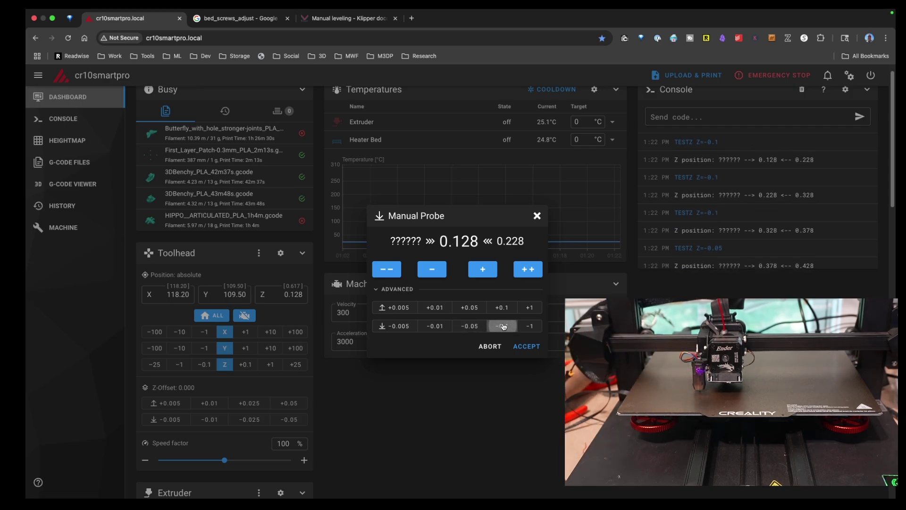
pyautogui.click(502, 327)
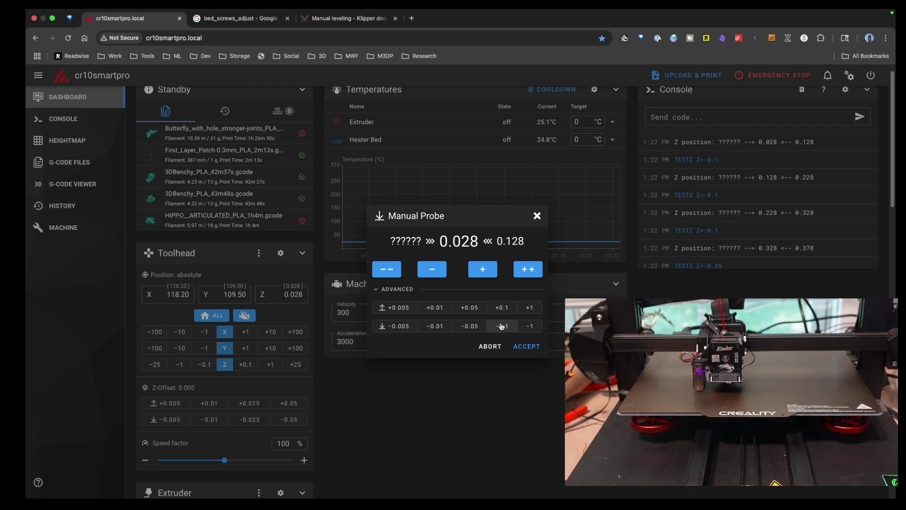
pyautogui.click(438, 326)
pyautogui.click(437, 326)
pyautogui.click(416, 327)
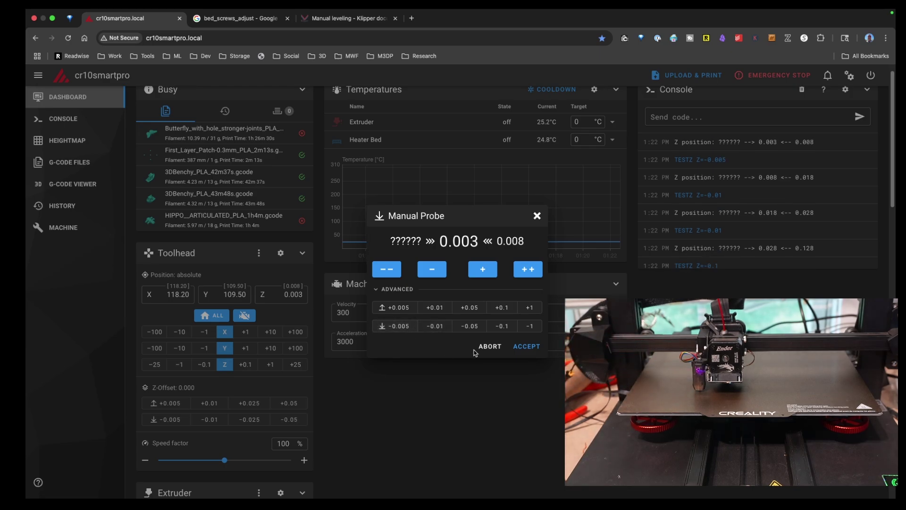
pyautogui.click(526, 347)
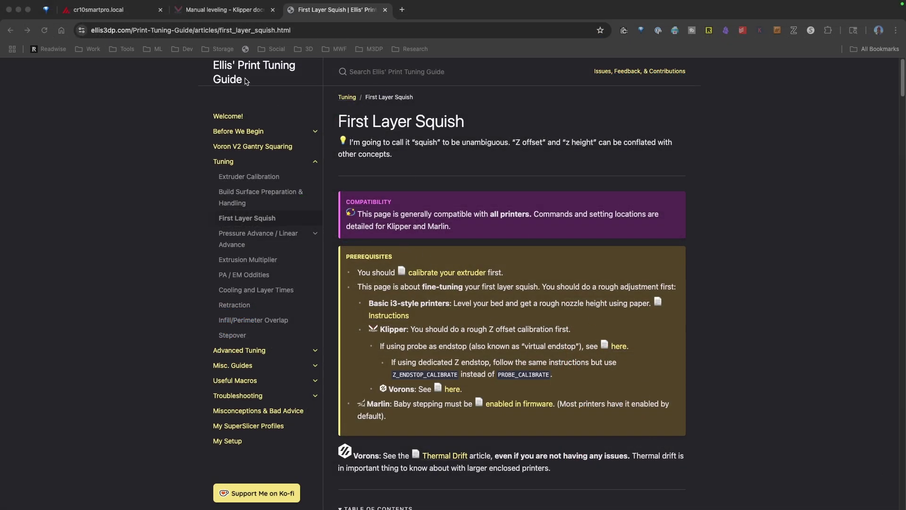
# Scroll through the First Layer Squish article and back up to its Method section
pyautogui.scroll(-12, 488, 272)
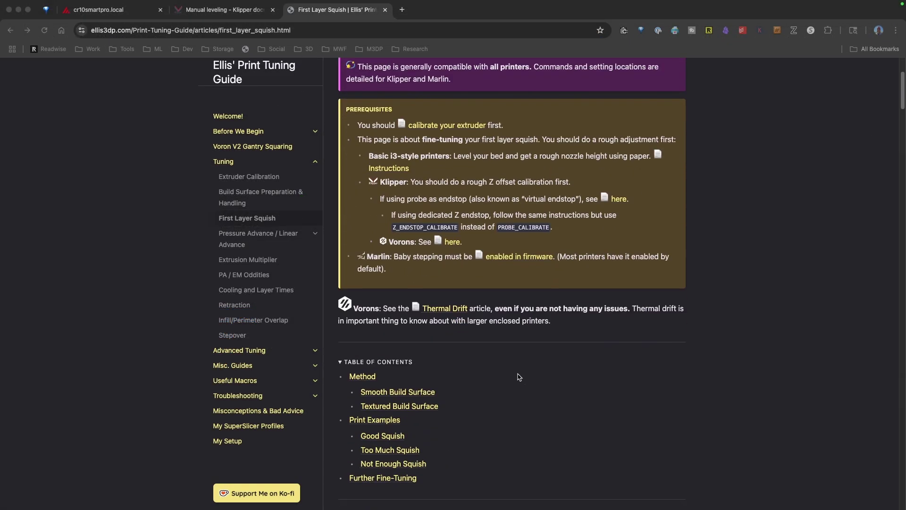
pyautogui.scroll(-5, 505, 384)
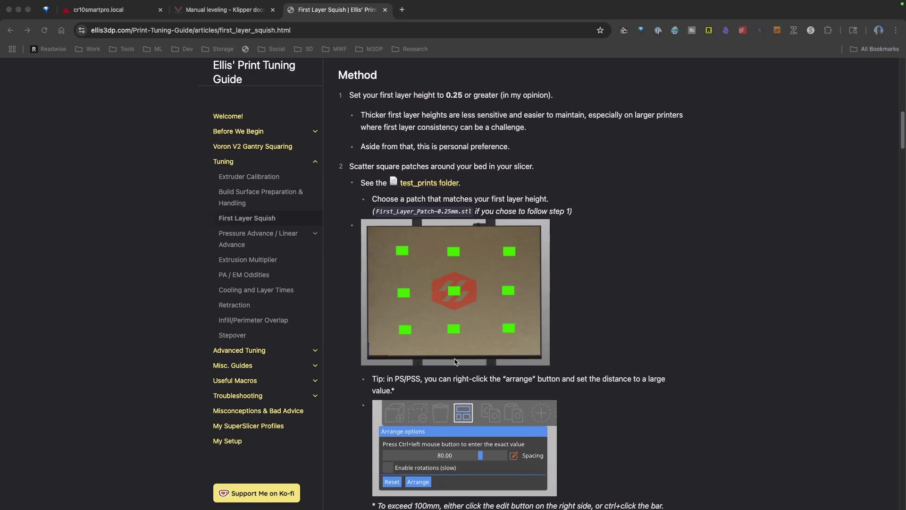
pyautogui.scroll(-15, 487, 350)
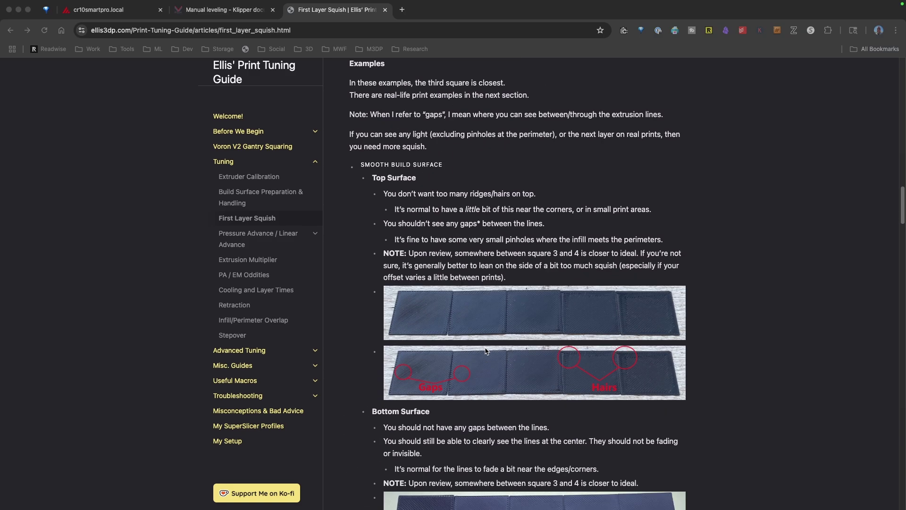
pyautogui.scroll(-3, 539, 371)
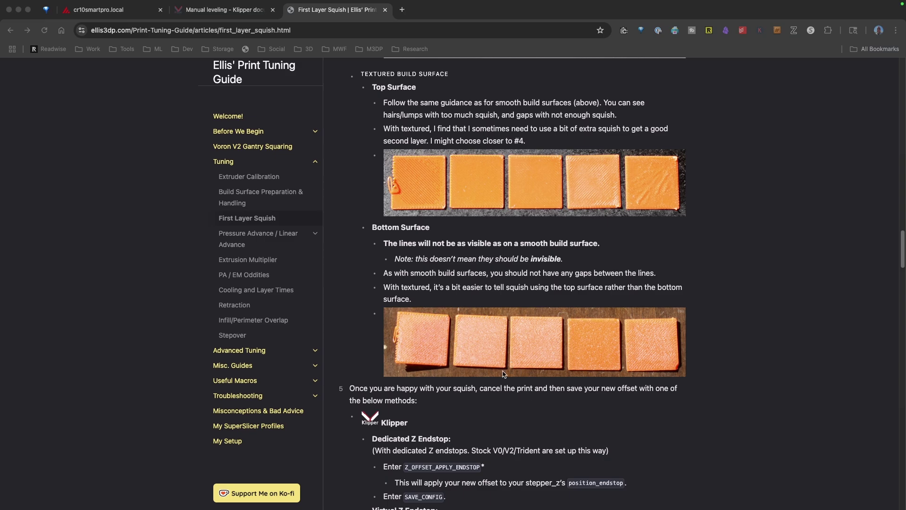
pyautogui.scroll(15, 504, 373)
pyautogui.scroll(6, 523, 334)
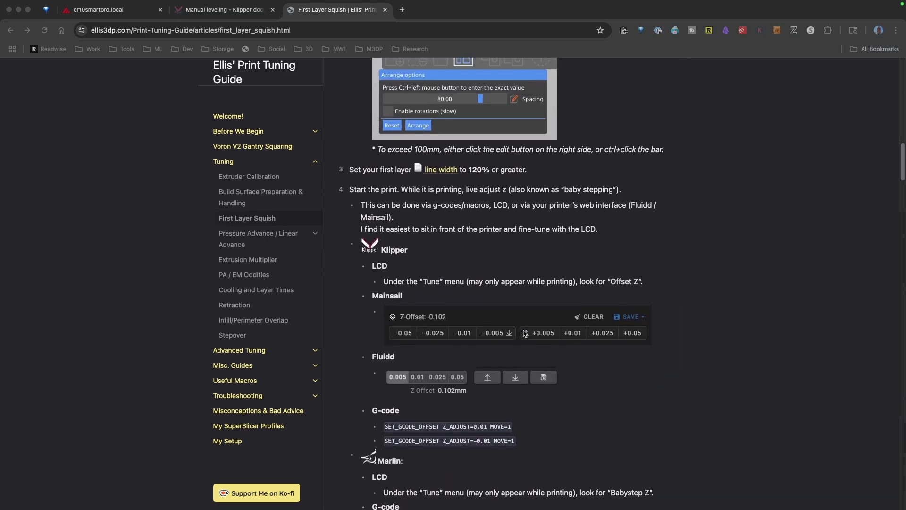
pyautogui.scroll(-15, 525, 333)
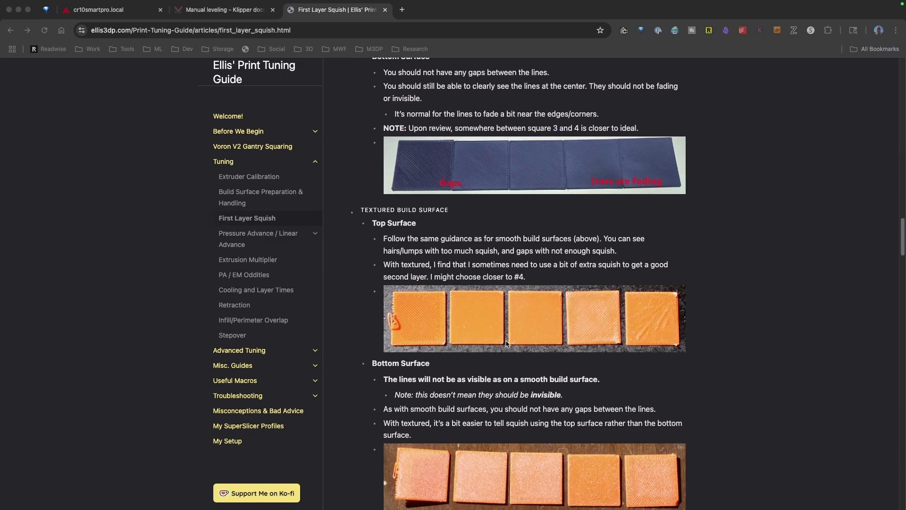
pyautogui.scroll(-12, 507, 343)
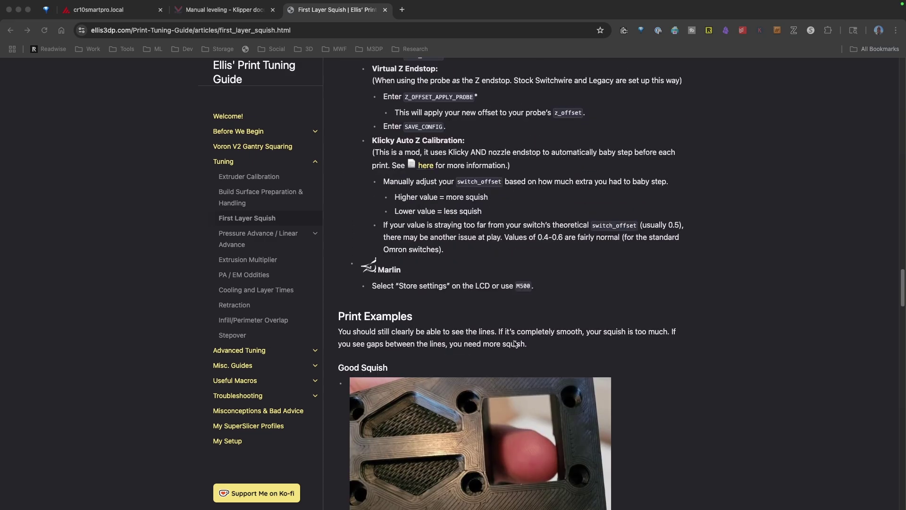
pyautogui.scroll(20, 516, 342)
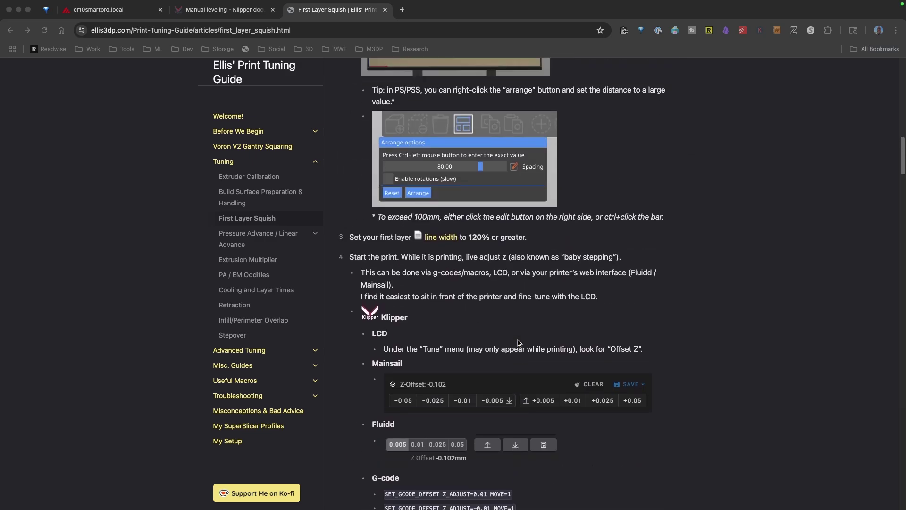
pyautogui.scroll(10, 517, 343)
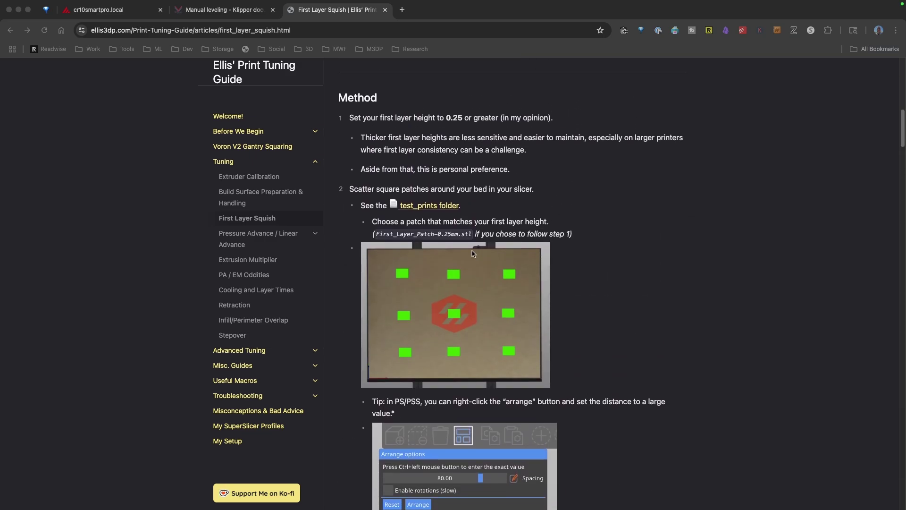
# Download First_Layer_Patch-0.3mm.stl from the guide's test_prints/first_layer_patches folder on GitHub
pyautogui.click(433, 207)
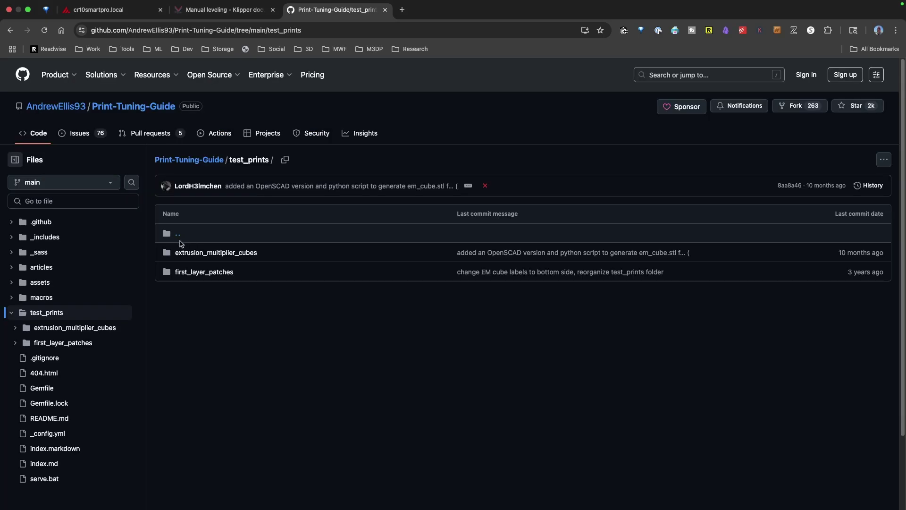
pyautogui.click(198, 277)
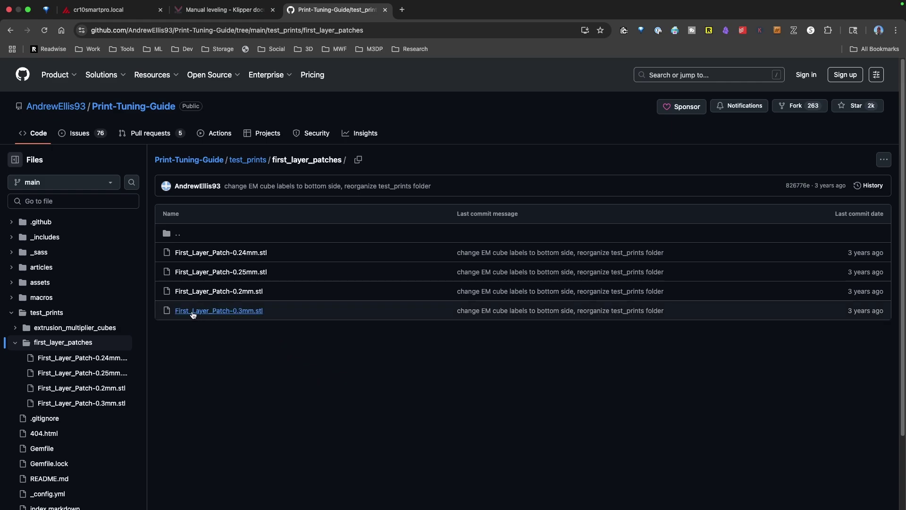
pyautogui.click(218, 312)
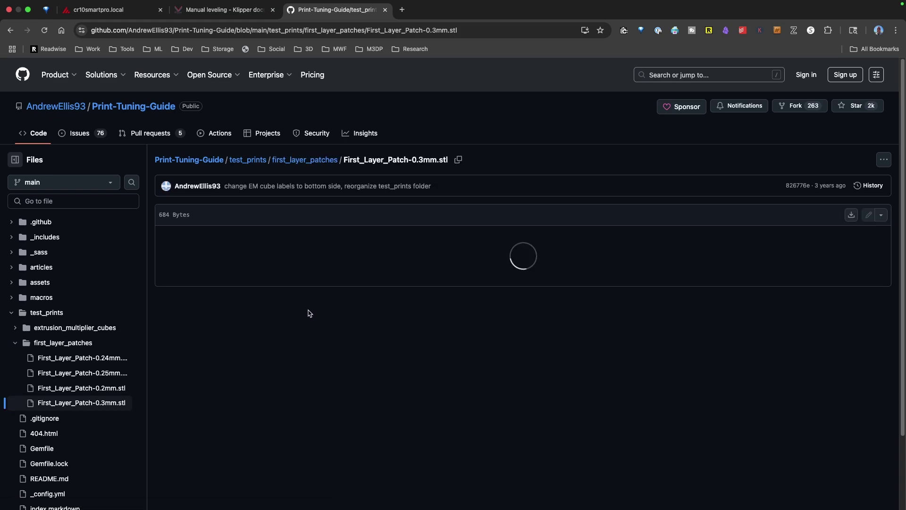
pyautogui.click(852, 215)
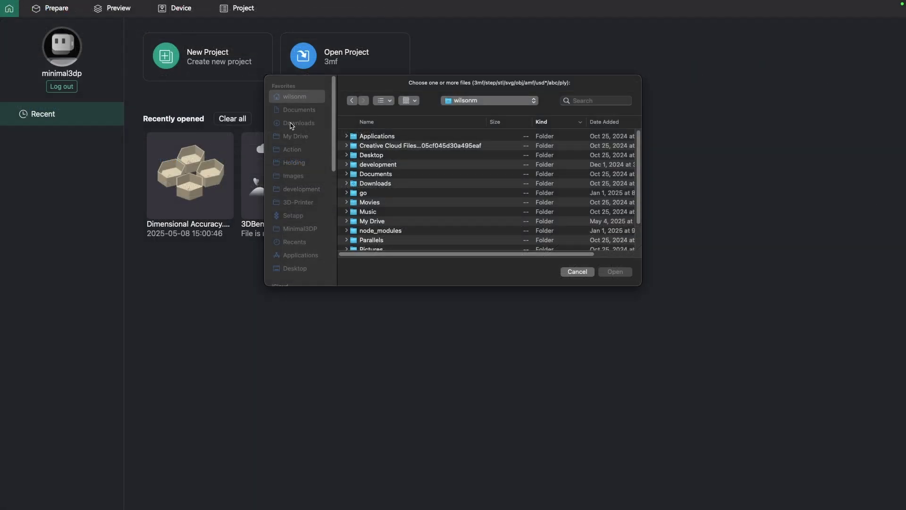
# Import First_Layer_Patch-0.3mm.stl from Downloads and switch to the M3DP Creality CR10 Smart Pro printer preset
pyautogui.click(292, 124)
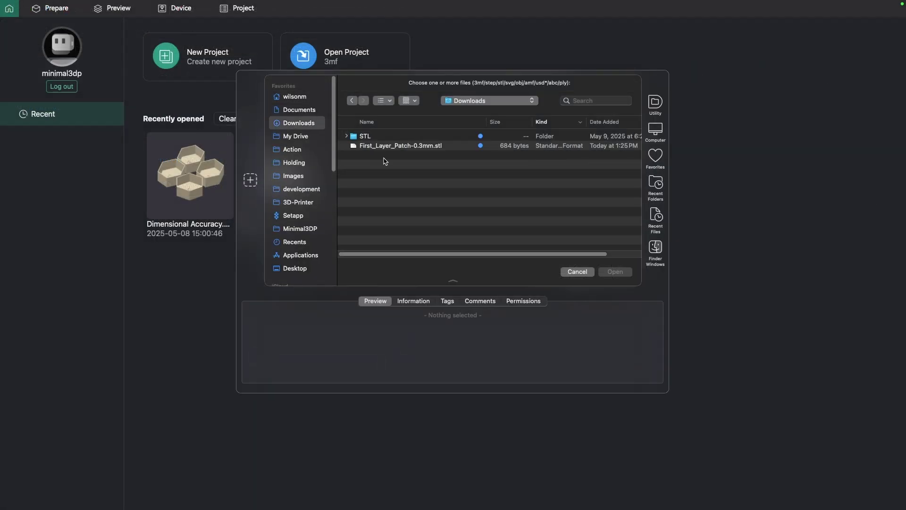
pyautogui.click(386, 146)
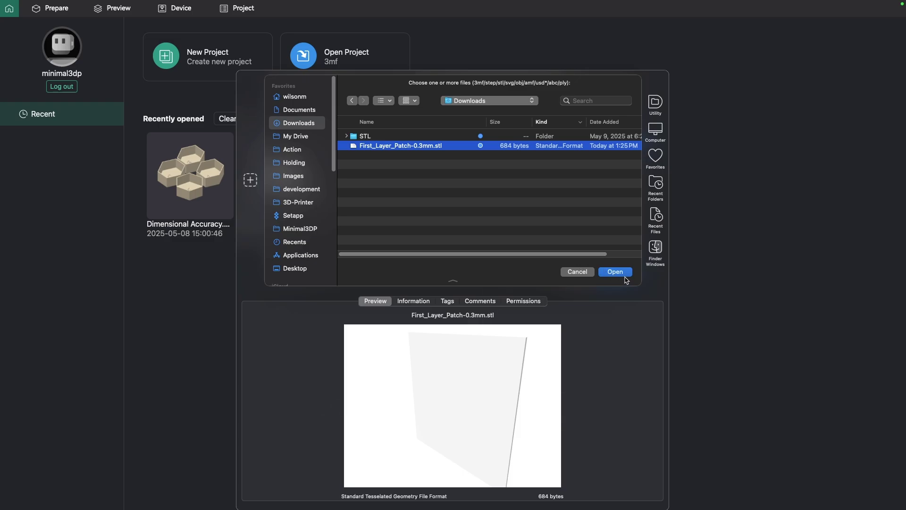
pyautogui.click(615, 272)
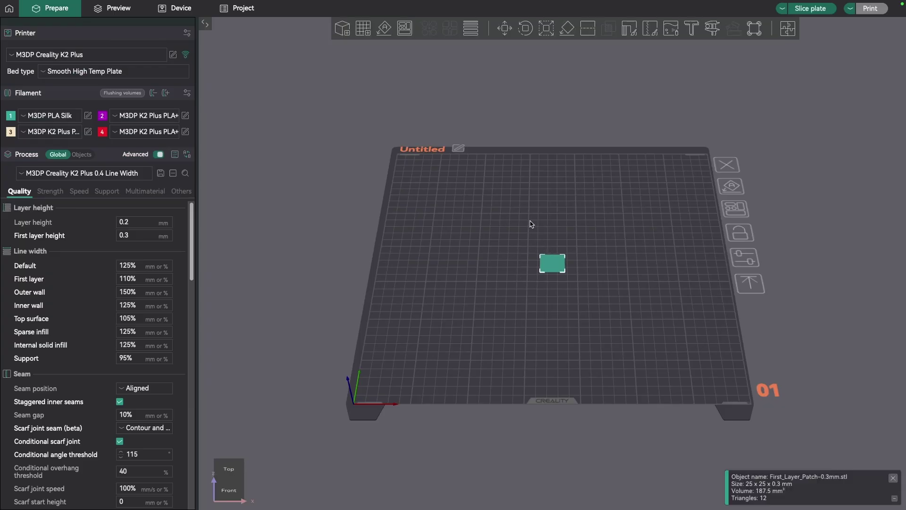
pyautogui.click(94, 54)
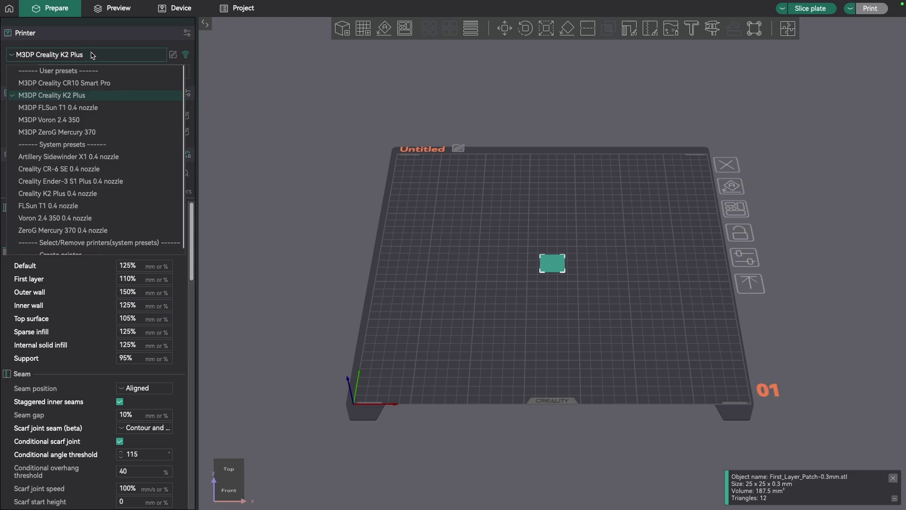
pyautogui.click(78, 83)
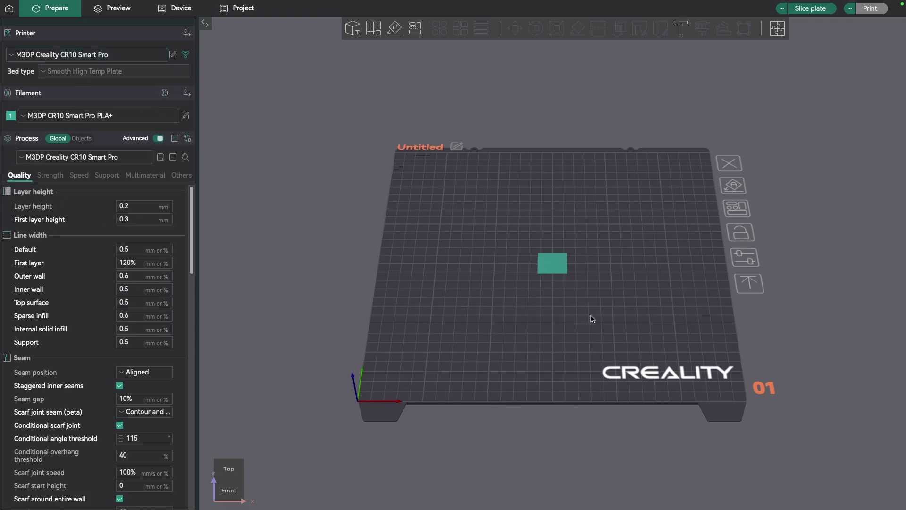
# Set up a clone of the patch with 4 copies
pyautogui.click(562, 265)
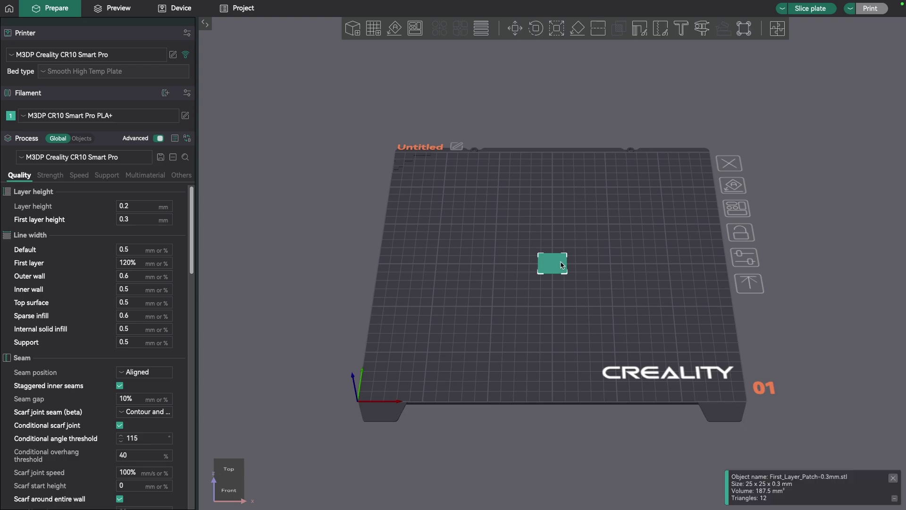
pyautogui.rightClick(559, 267)
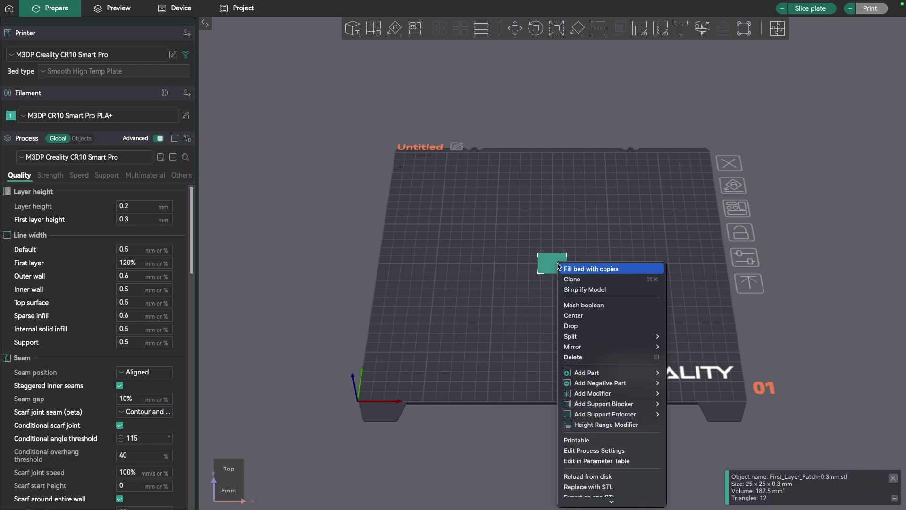
pyautogui.click(575, 280)
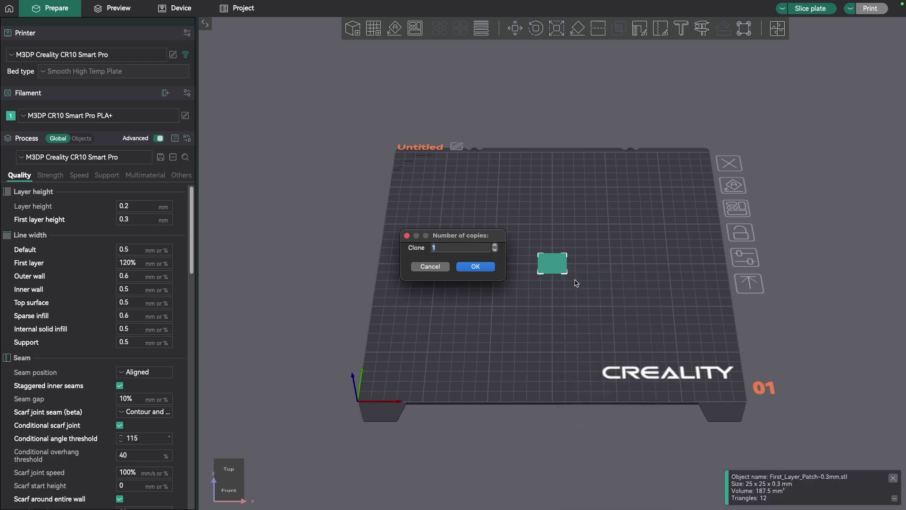
pyautogui.click(496, 246)
pyautogui.click(495, 246)
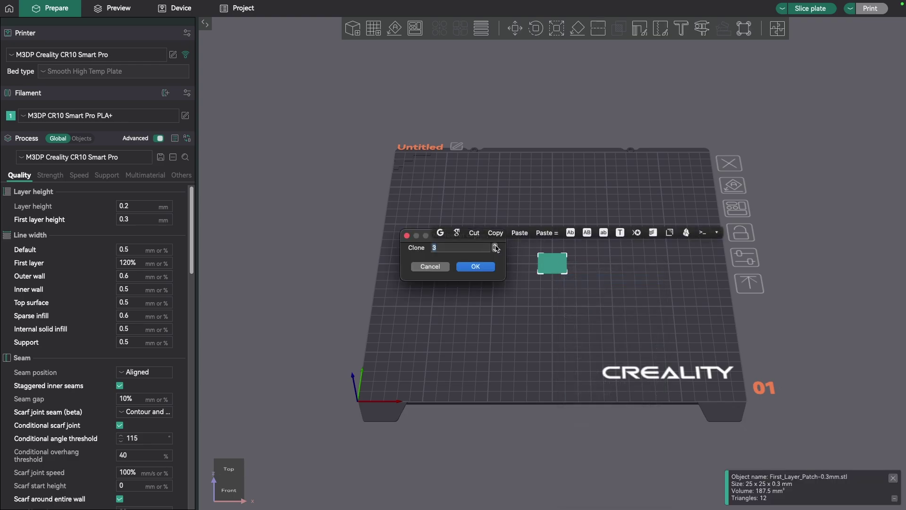
# Confirm the 4 clones and place the five patches at the four bed corners and the centre
pyautogui.click(476, 267)
pyautogui.moveTo(548, 255); pyautogui.dragTo(436, 181)
pyautogui.moveTo(571, 248); pyautogui.dragTo(663, 178)
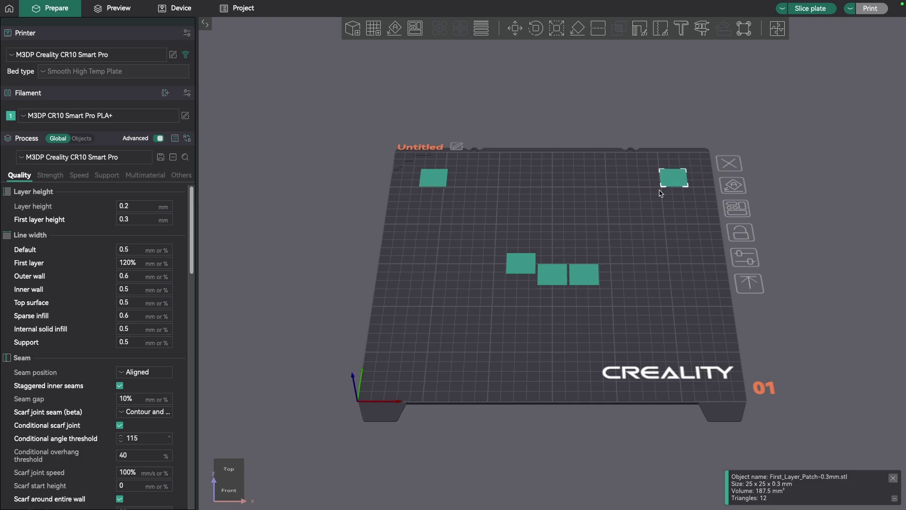
pyautogui.moveTo(583, 280); pyautogui.dragTo(692, 369)
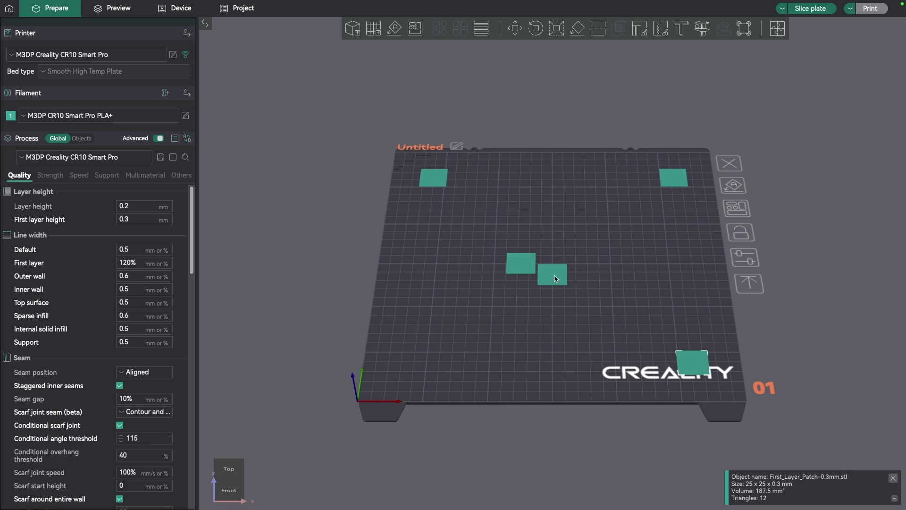
pyautogui.moveTo(556, 278); pyautogui.dragTo(413, 367)
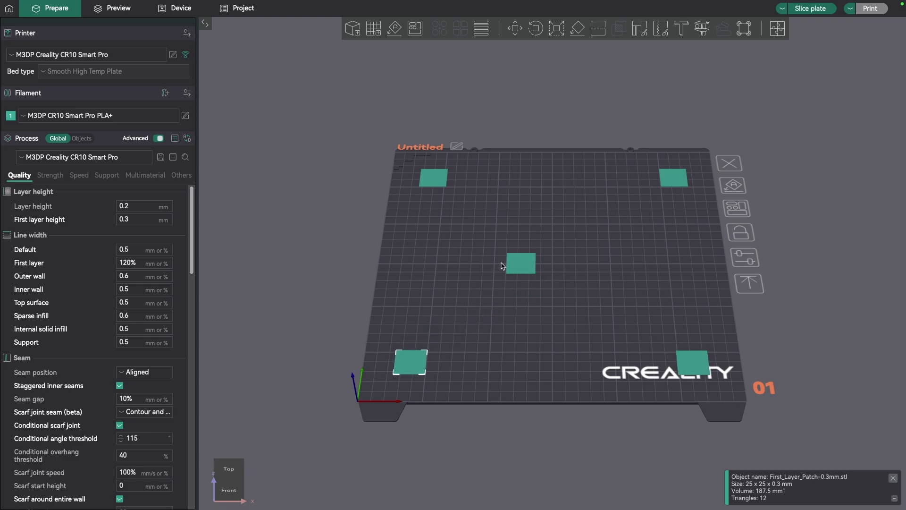
pyautogui.moveTo(520, 263); pyautogui.dragTo(553, 263)
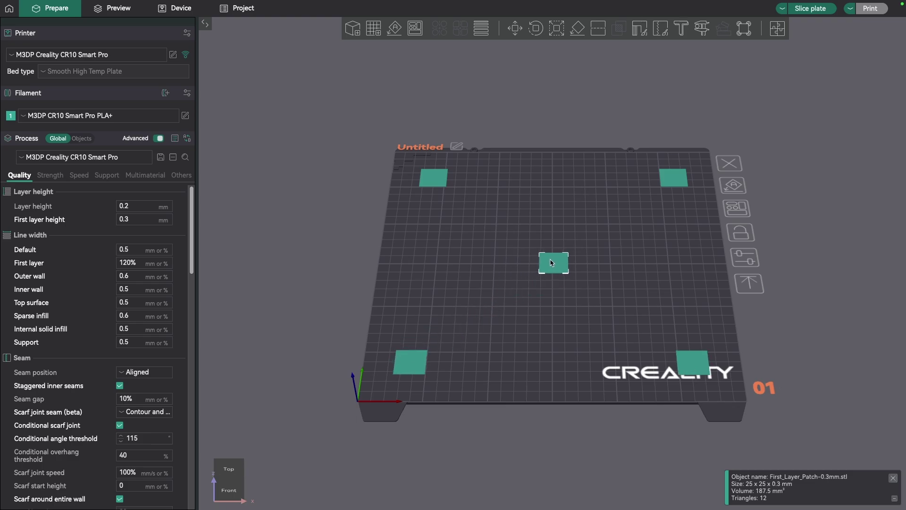
pyautogui.click(577, 326)
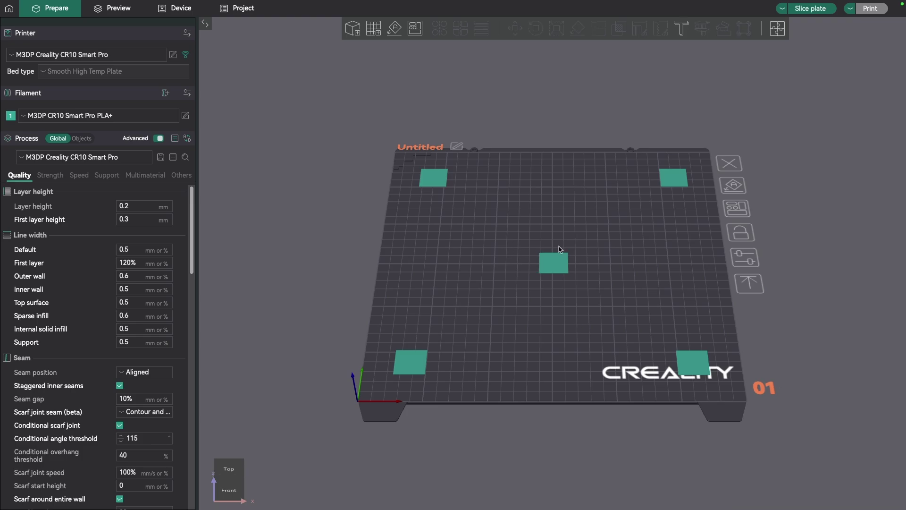